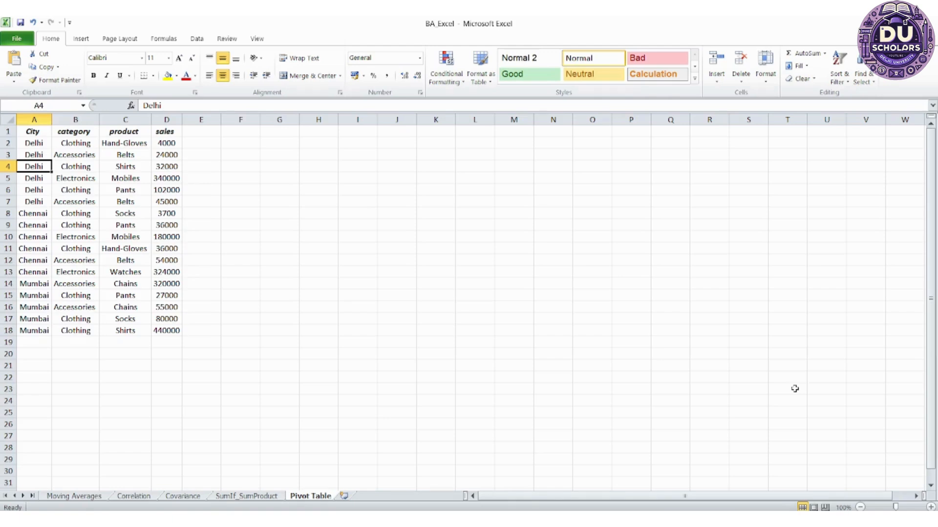
pyautogui.press('Up')
pyautogui.press('Up')
pyautogui.press('Up')
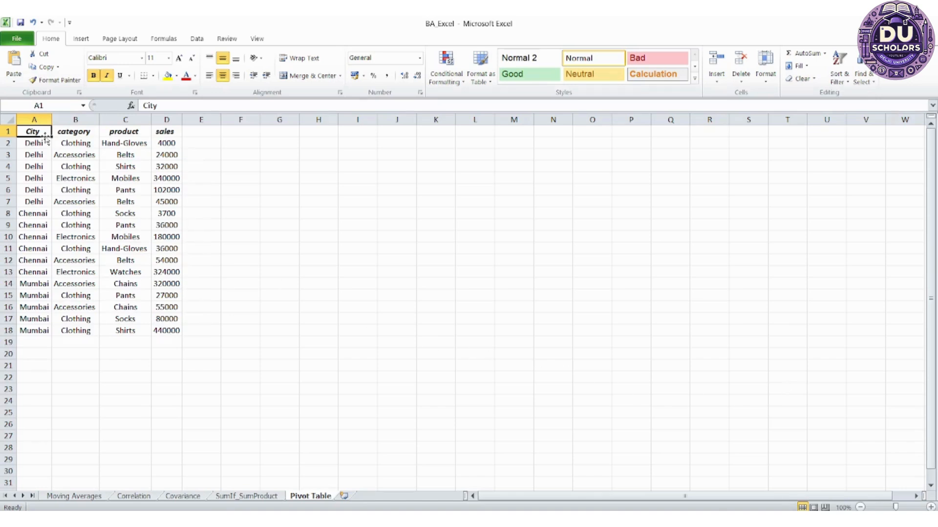
pyautogui.hotkey('ctrl', 'shift', 'Right')
pyautogui.hotkey('ctrl', 'shift', 'Down')
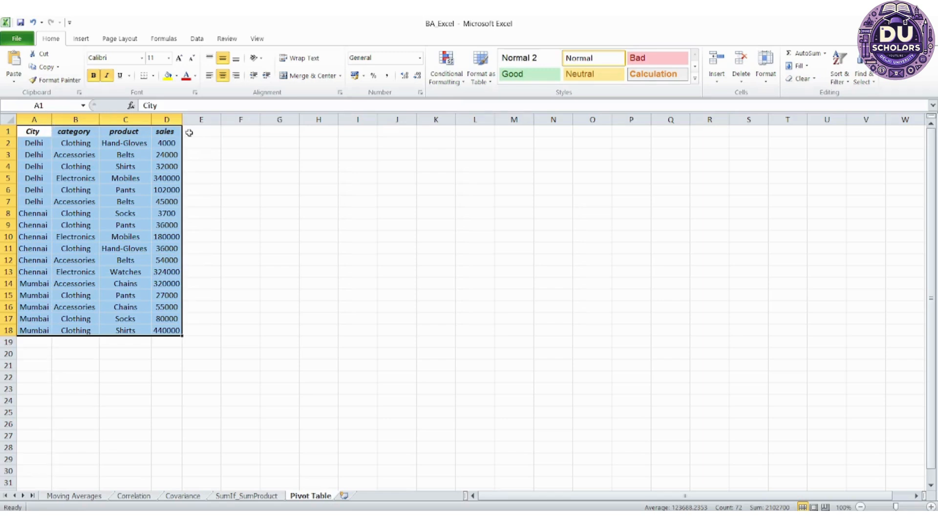
pyautogui.click(195, 155)
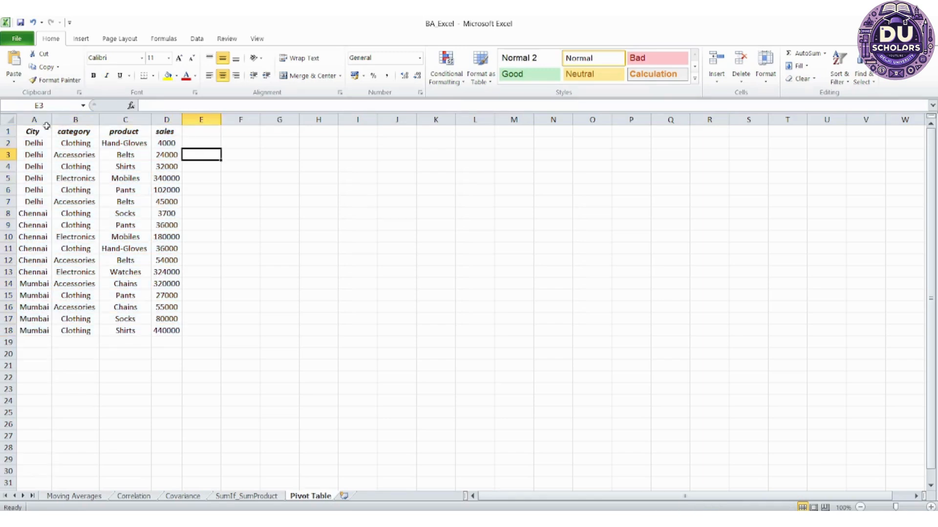
# Convert the sales data in A1:D18 into a table that uses the first row as headers
pyautogui.click(28, 142)
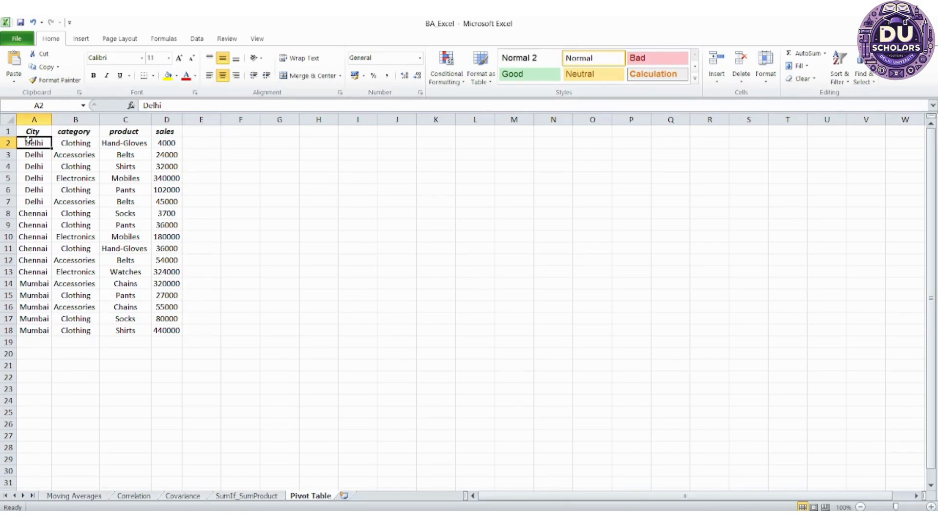
pyautogui.press('Up')
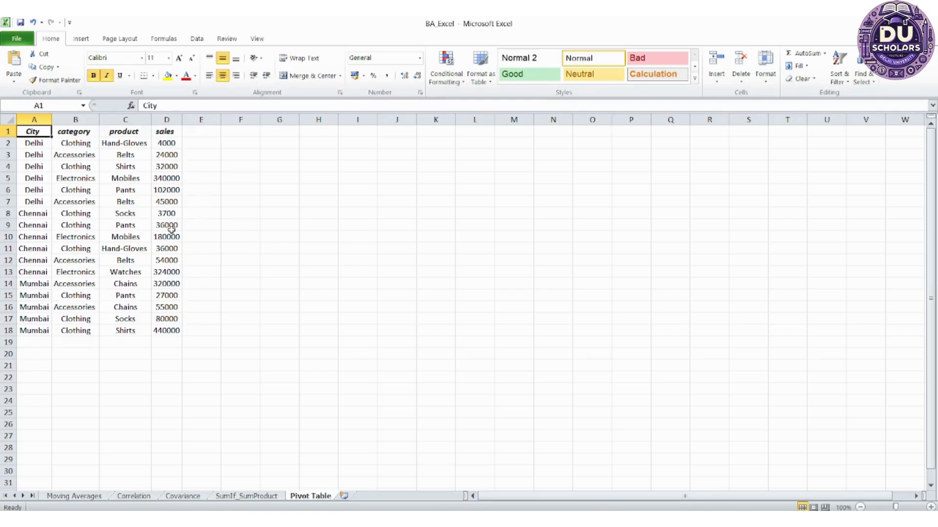
pyautogui.hotkey('ctrl', 'shift', 'Right')
pyautogui.hotkey('ctrl', 'shift', 'Down')
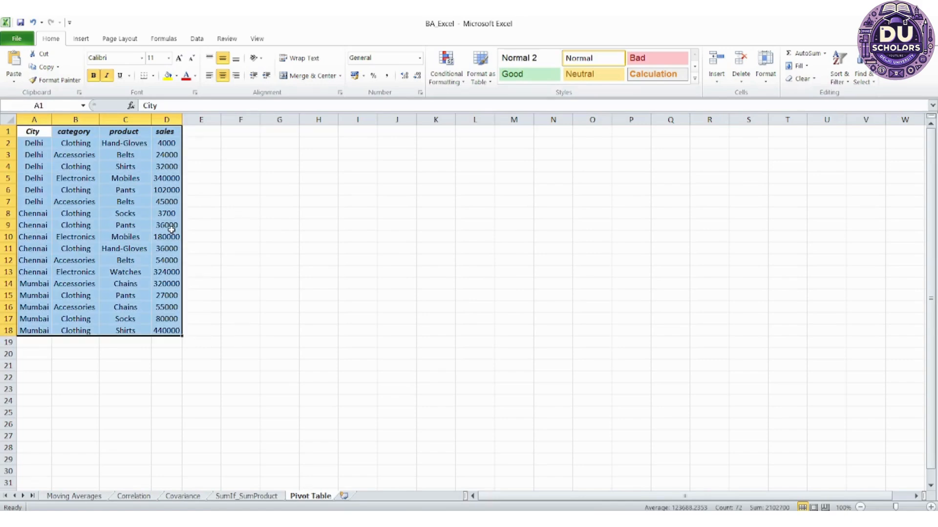
pyautogui.hotkey('ctrl', 't')
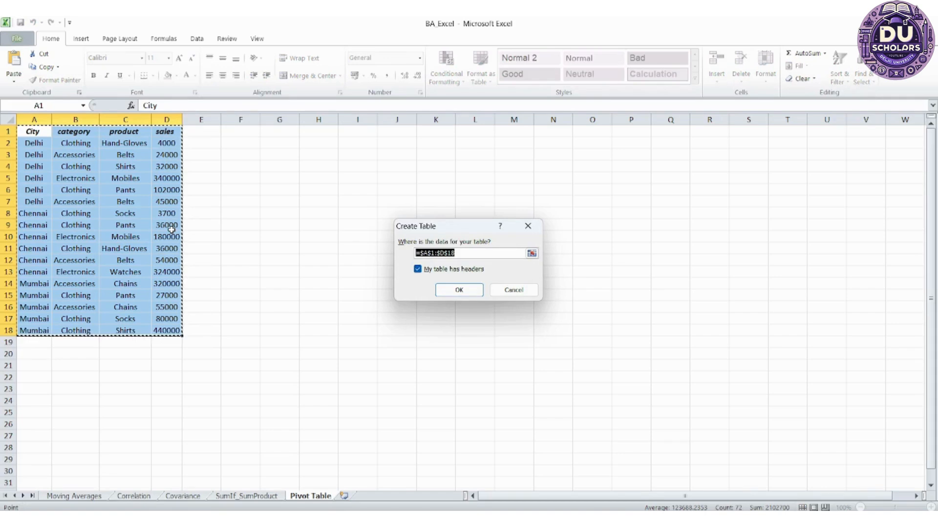
pyautogui.press('Return')
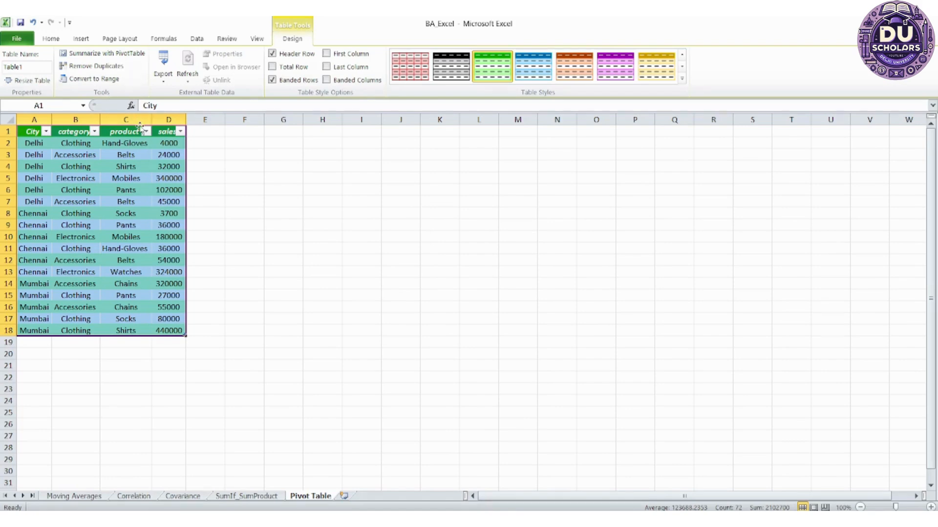
# Create a PivotTable from Table1 on a new worksheet
pyautogui.press('alt')
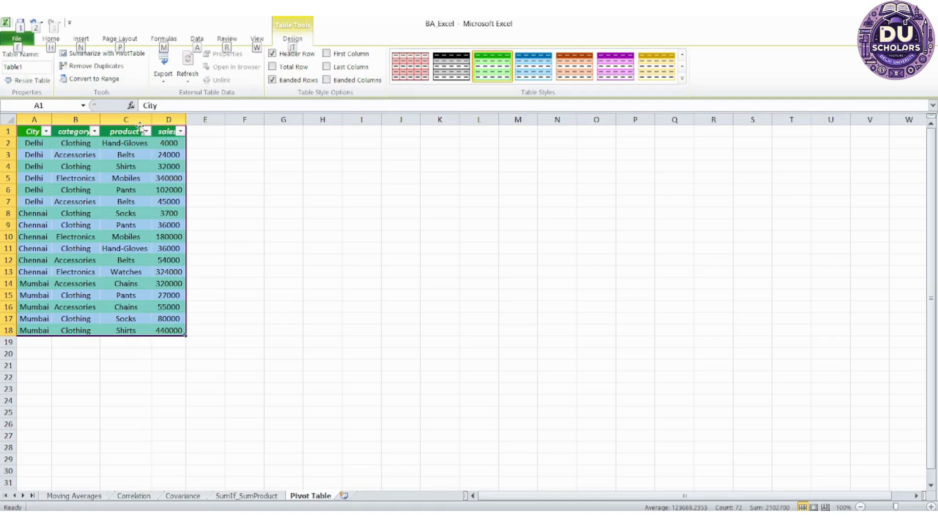
pyautogui.press('Escape')
pyautogui.hotkey('alt', 'n')
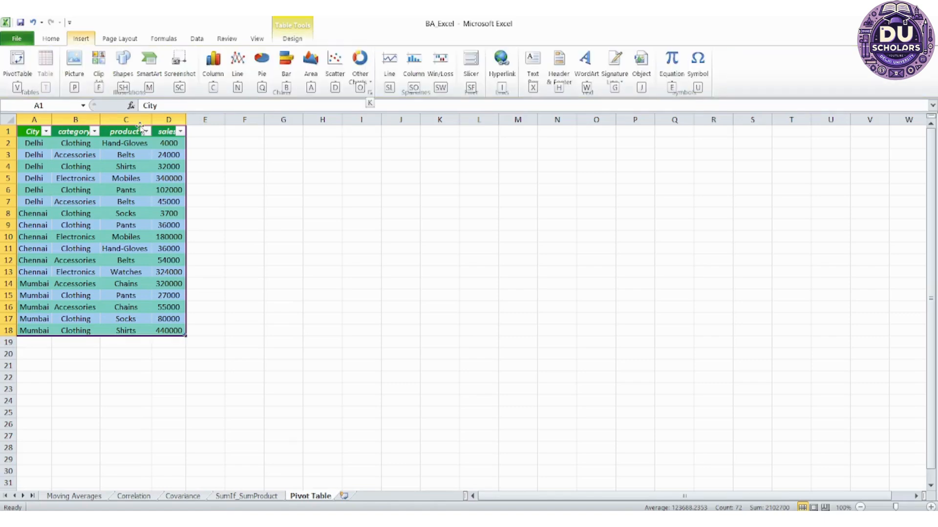
pyautogui.press('v')
pyautogui.press('t')
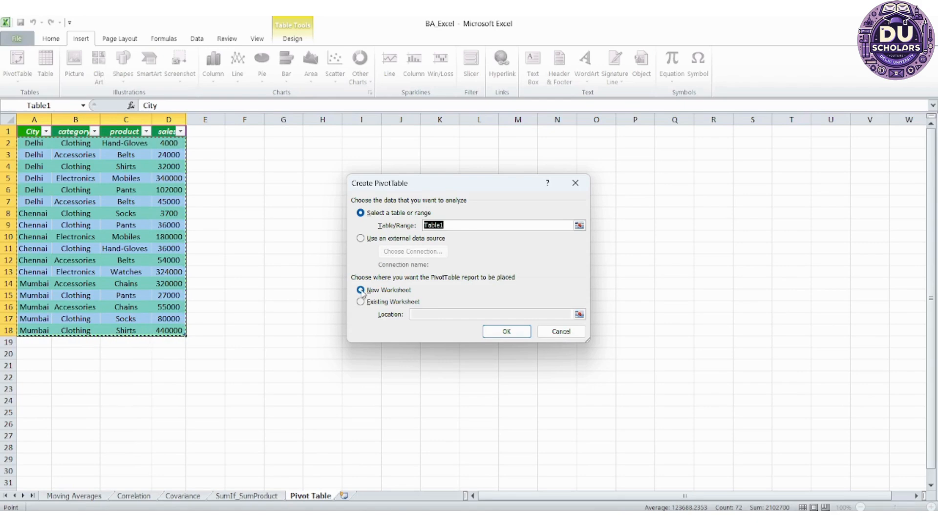
pyautogui.click(505, 336)
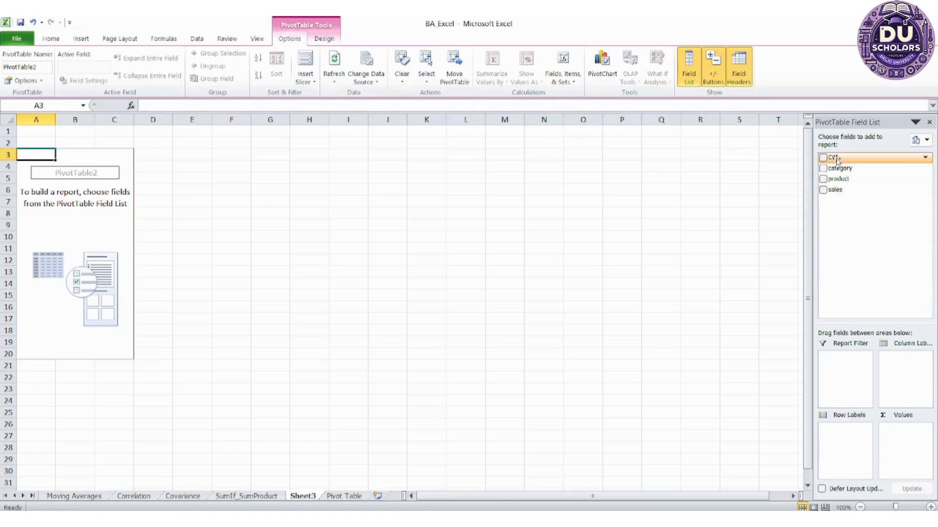
# Add City as the report filter and sales as the summed value of the PivotTable
pyautogui.moveTo(836, 161); pyautogui.dragTo(864, 375)
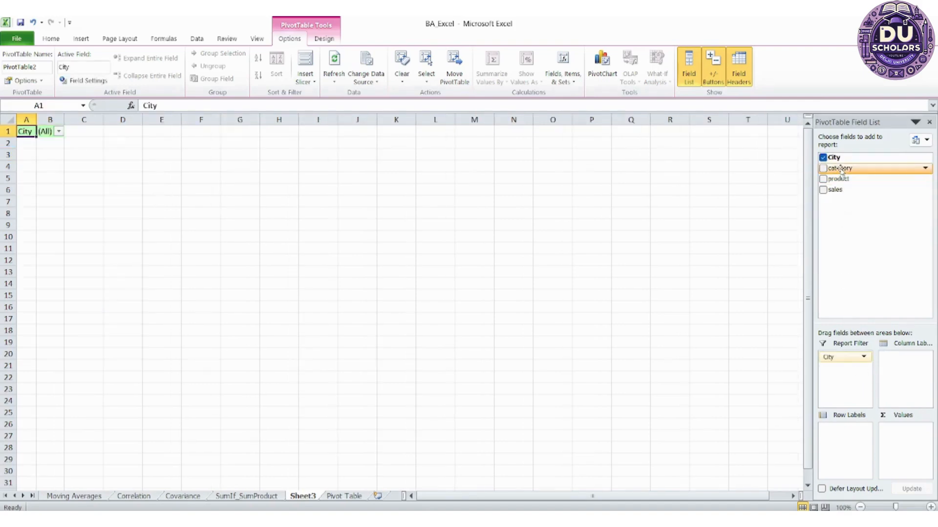
pyautogui.moveTo(839, 194); pyautogui.dragTo(905, 438)
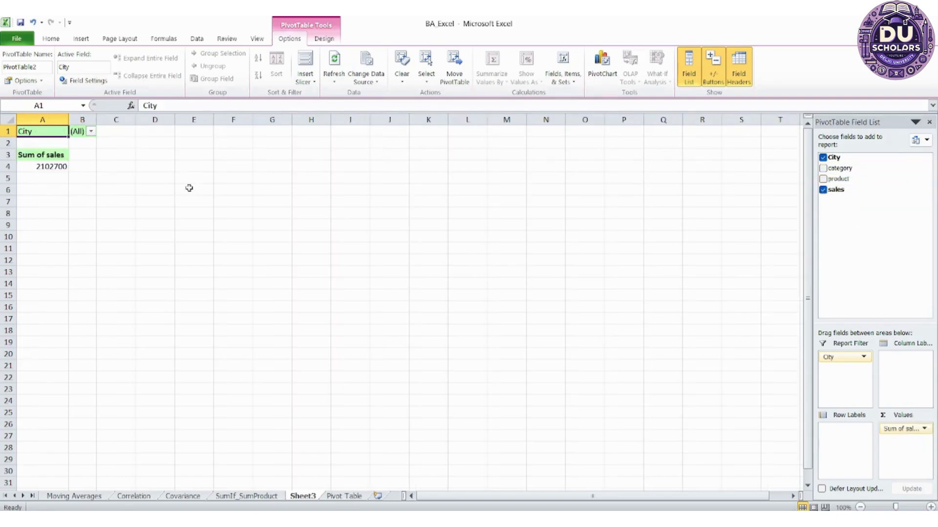
# Filter the PivotTable report by City to Delhi only
pyautogui.click(91, 132)
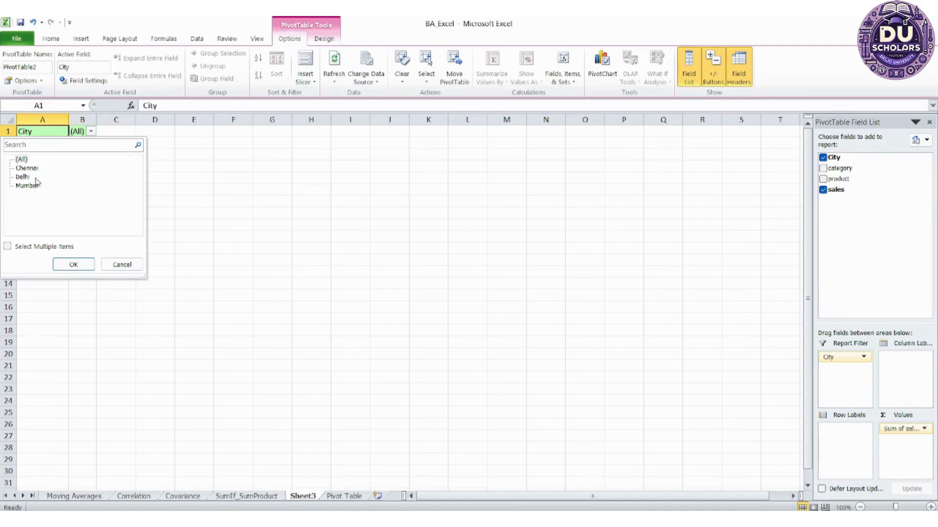
pyautogui.click(27, 178)
pyautogui.click(74, 264)
pyautogui.click(56, 166)
pyautogui.click(81, 131)
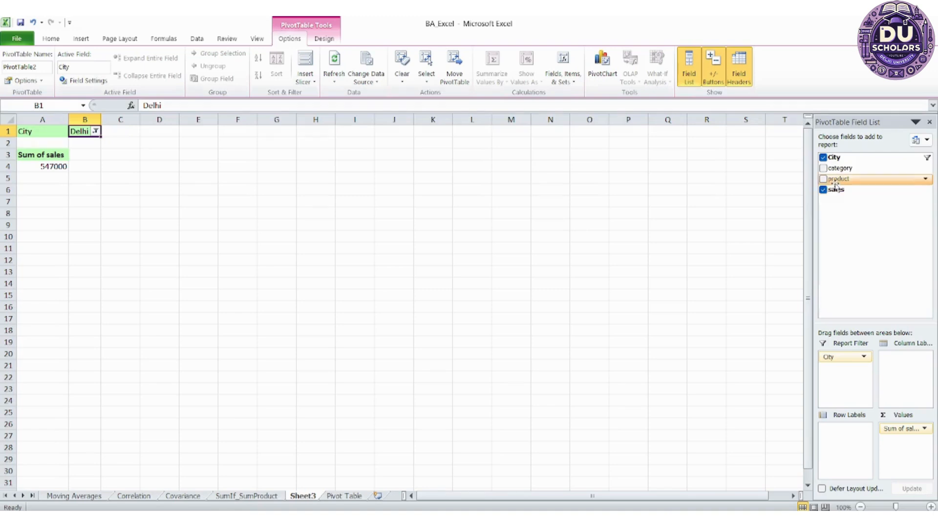
# Add the product and category fields to the row labels, with category placed above product
pyautogui.moveTo(836, 186); pyautogui.dragTo(858, 434)
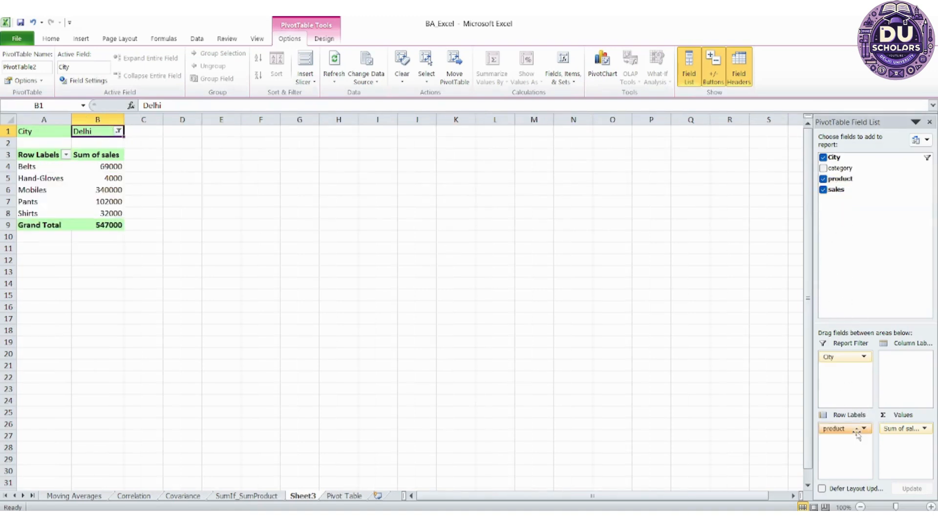
pyautogui.click(27, 167)
pyautogui.click(23, 181)
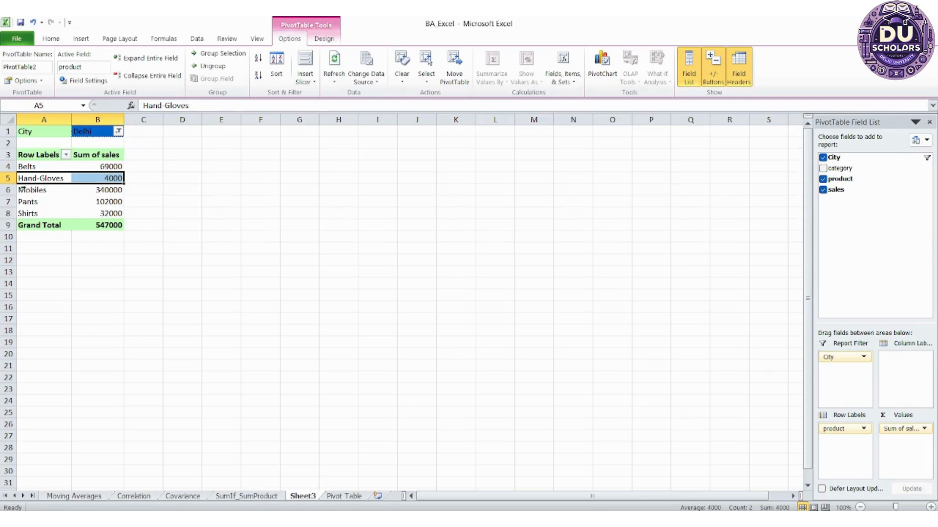
pyautogui.click(23, 191)
pyautogui.click(22, 202)
pyautogui.click(23, 215)
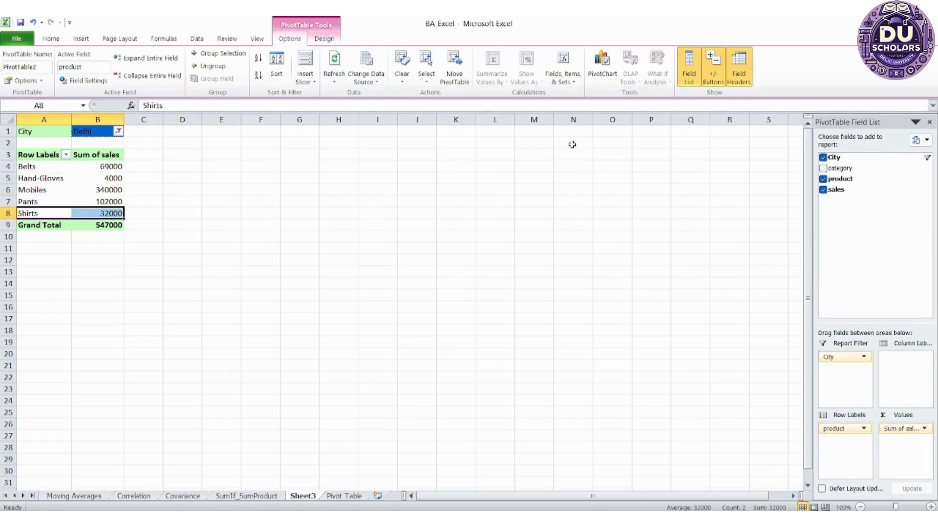
pyautogui.moveTo(827, 171); pyautogui.dragTo(843, 454)
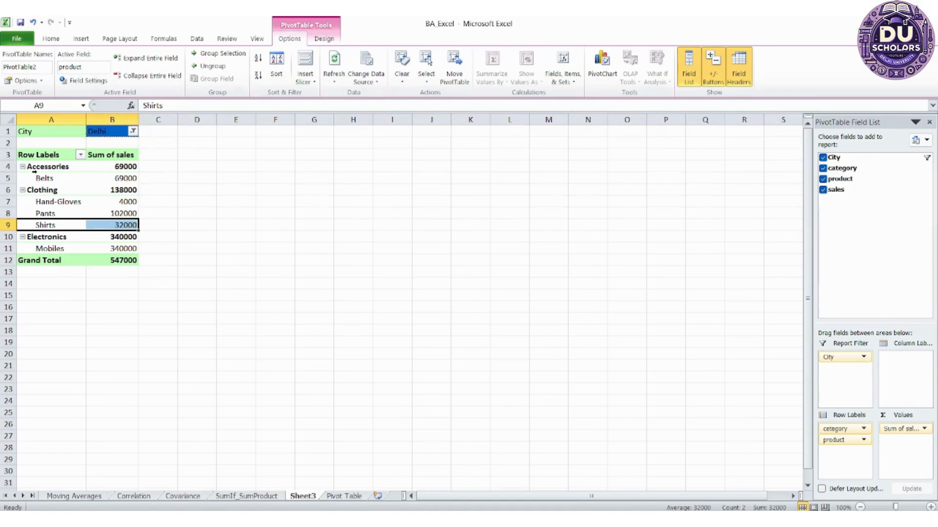
pyautogui.click(78, 173)
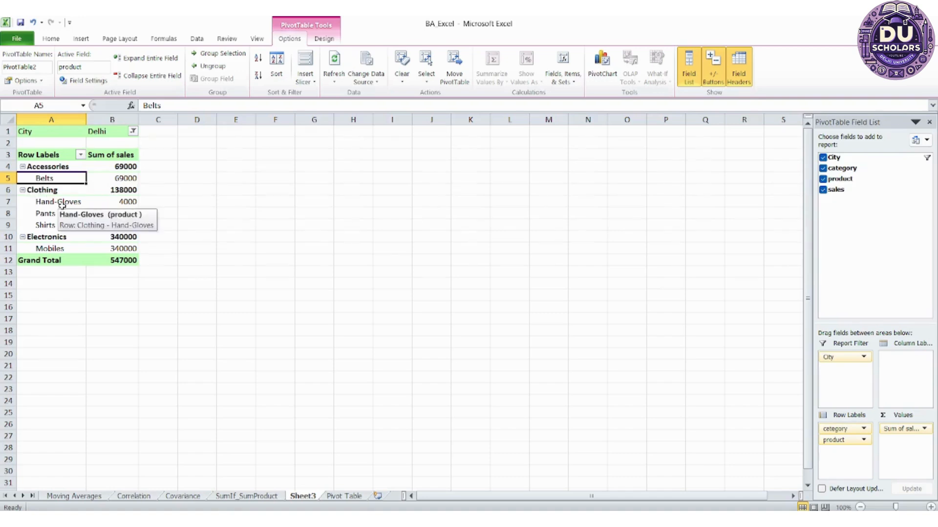
# Try category and product as column labels, and return both to the row labels with category above product
pyautogui.moveTo(831, 432); pyautogui.dragTo(898, 358)
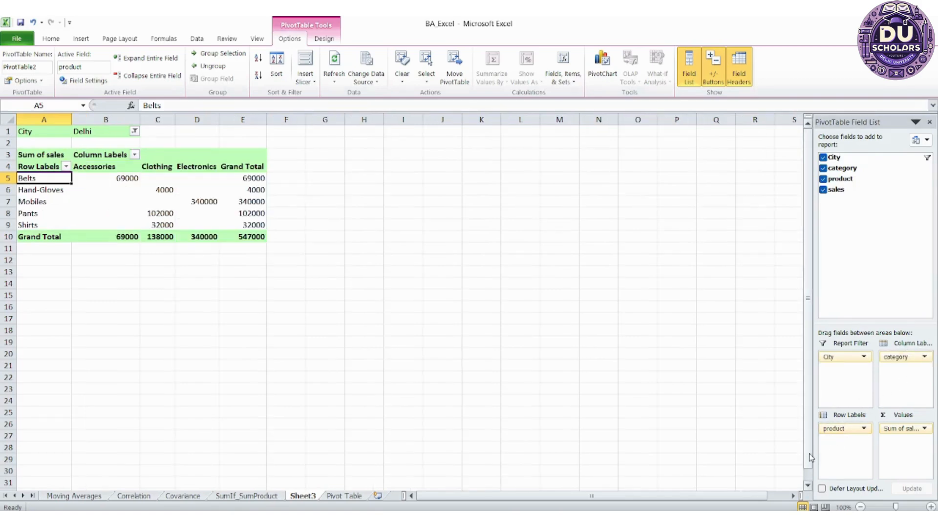
pyautogui.moveTo(841, 429); pyautogui.dragTo(900, 383)
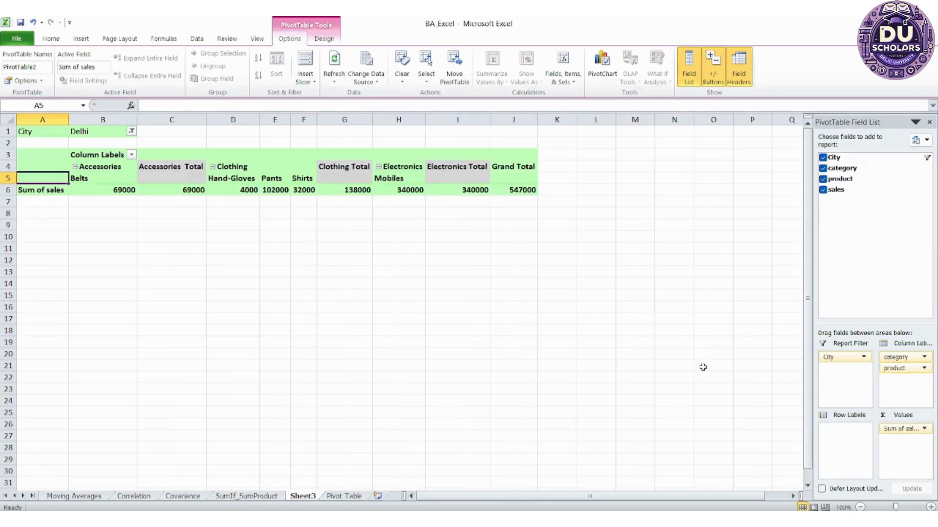
pyautogui.moveTo(905, 371); pyautogui.dragTo(848, 440)
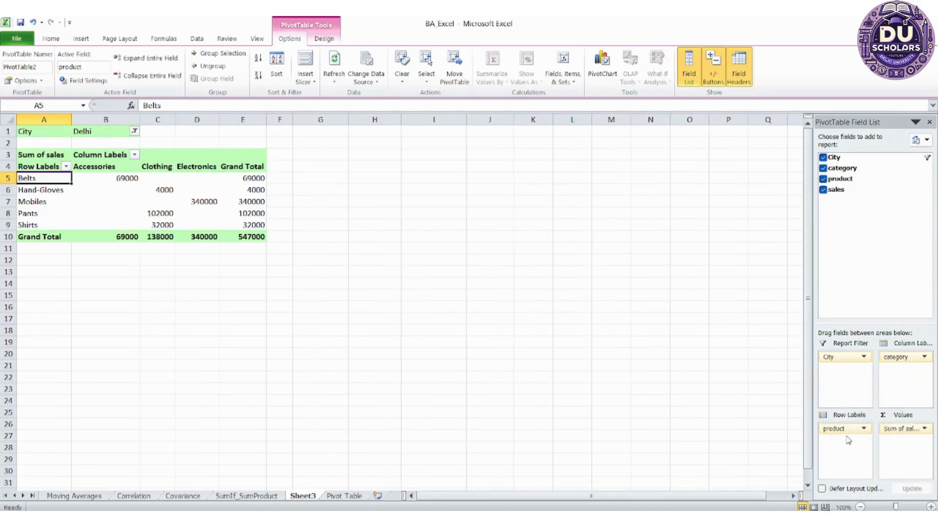
pyautogui.moveTo(897, 358); pyautogui.dragTo(836, 430)
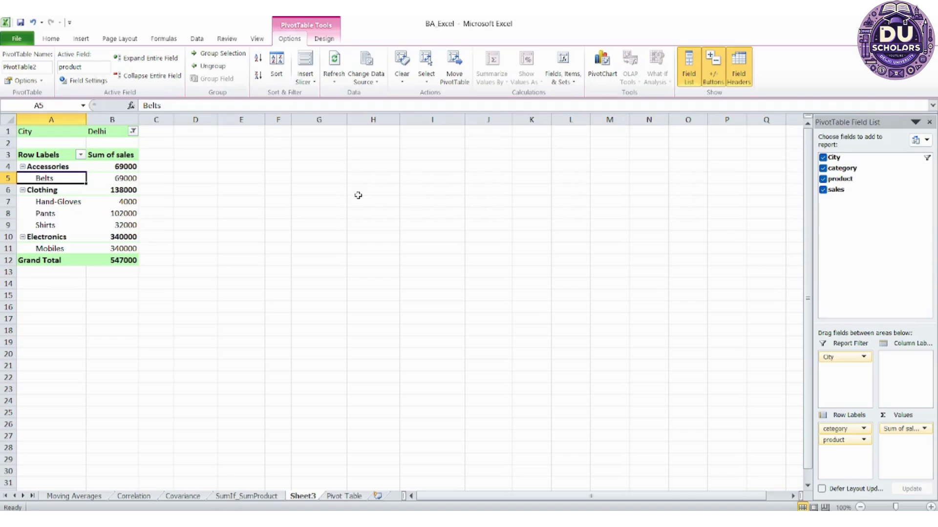
# Review the value field settings for Sum of sales and keep Sum as the calculation
pyautogui.click(907, 432)
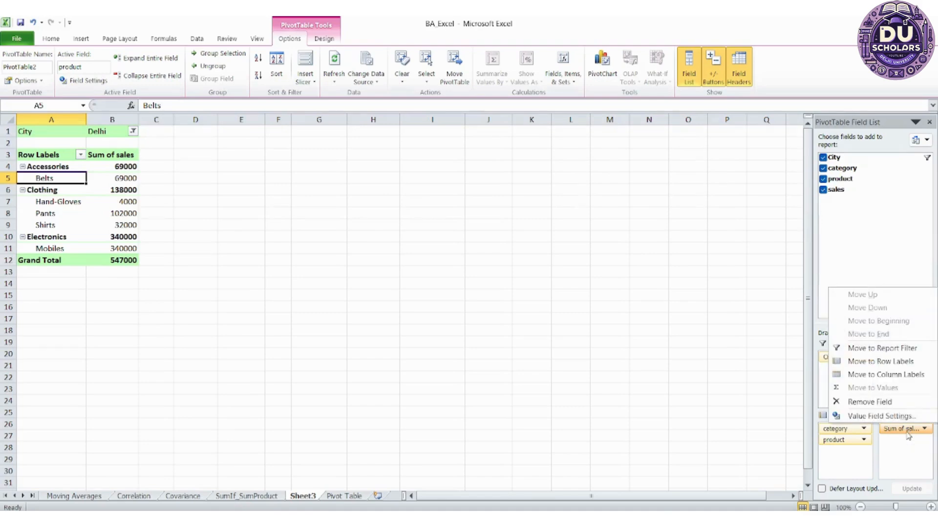
pyautogui.click(889, 417)
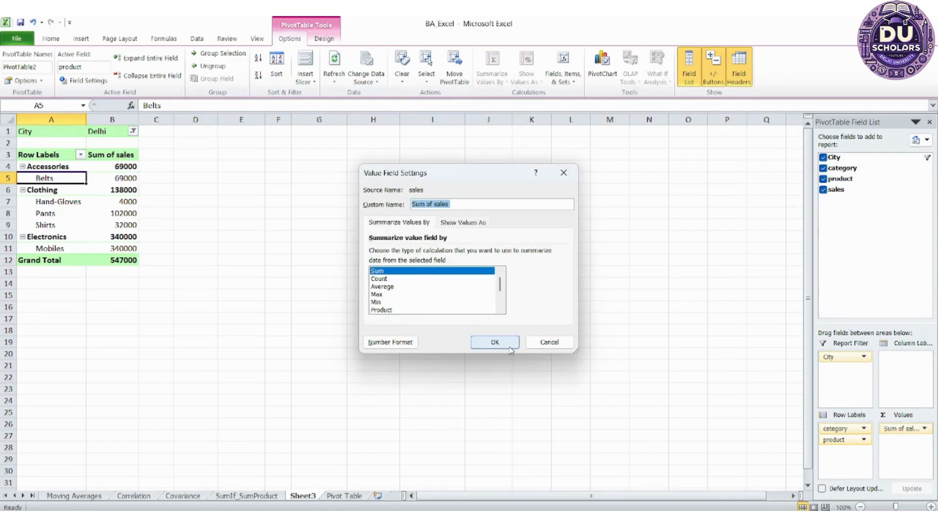
pyautogui.click(509, 348)
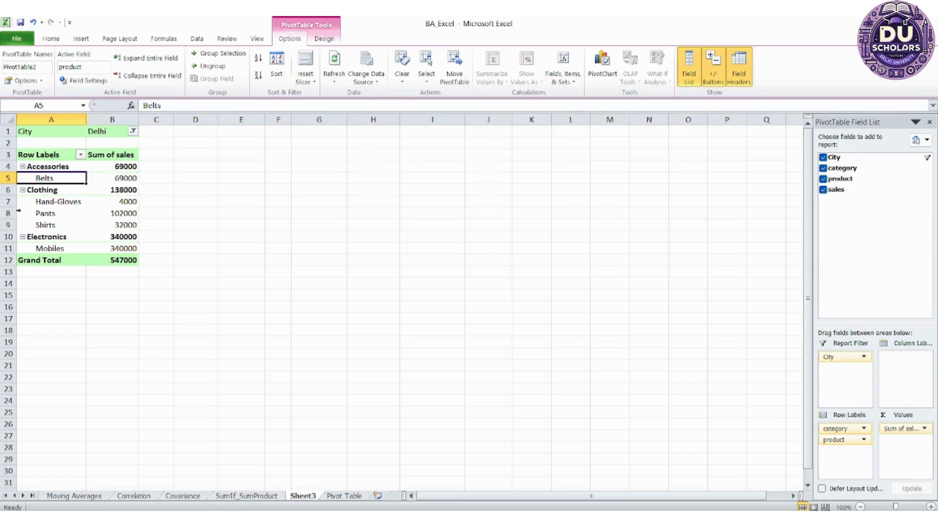
pyautogui.click(261, 209)
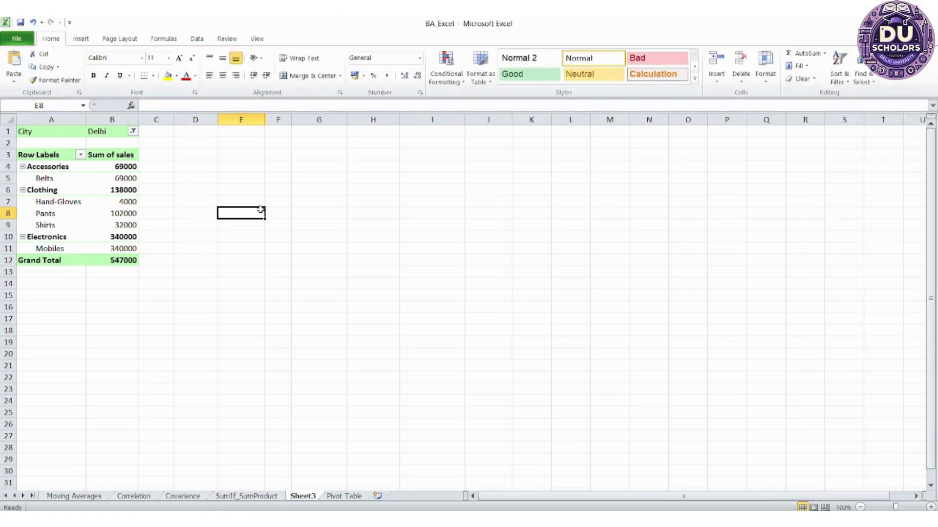
pyautogui.press('Right')
pyautogui.press('Up')
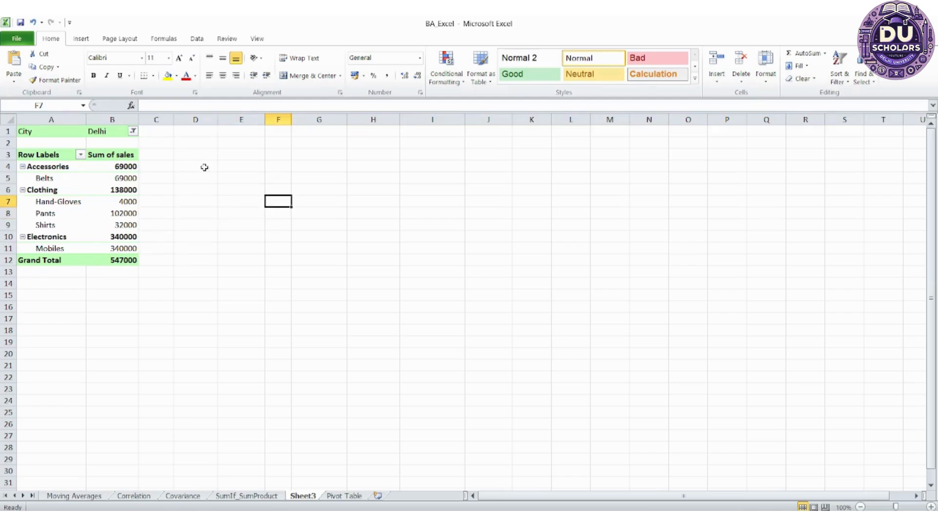
# Insert a Pie of Pie PivotChart based on the PivotTable
pyautogui.press('Left')
pyautogui.press('Left')
pyautogui.press('Left')
pyautogui.press('Left')
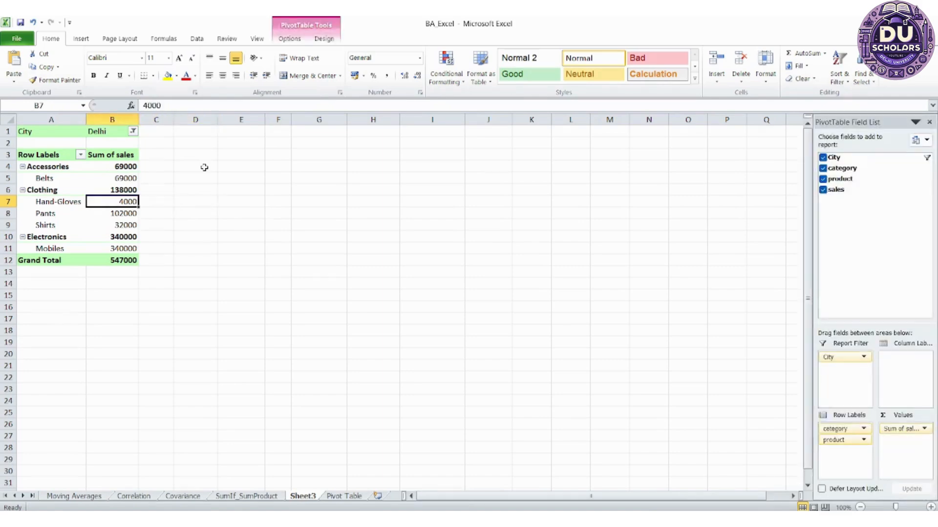
pyautogui.press('Left')
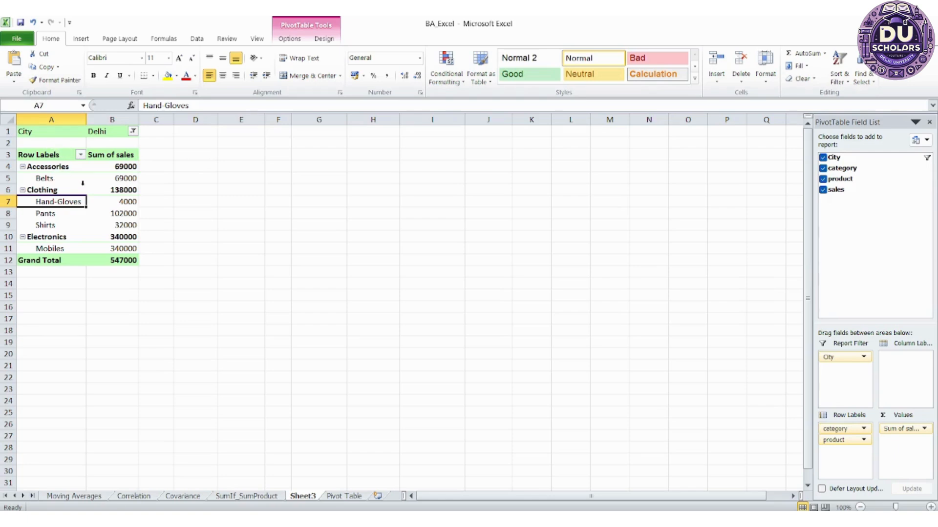
pyautogui.click(291, 37)
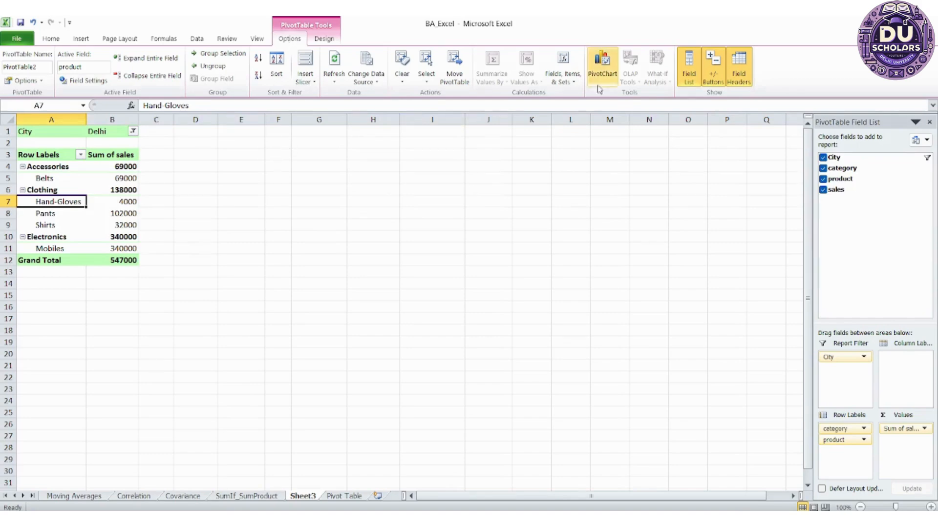
pyautogui.click(611, 79)
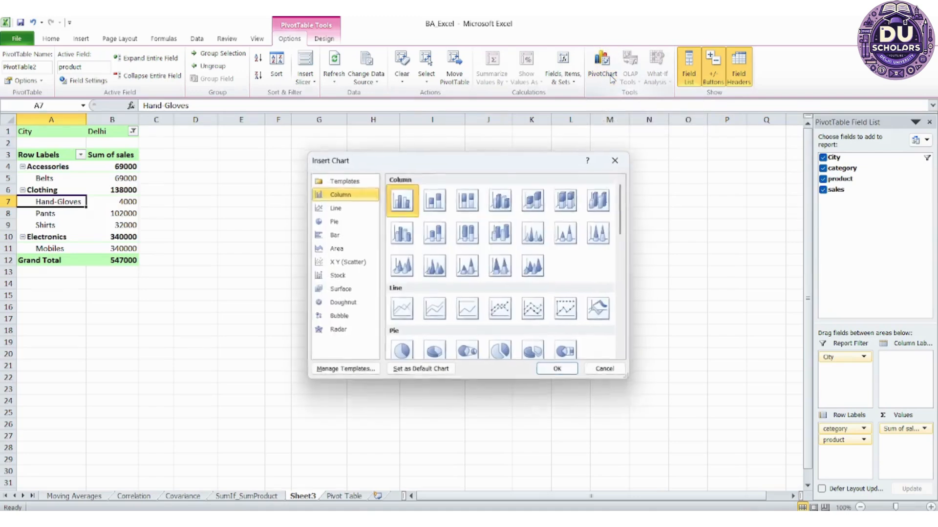
pyautogui.scroll(-10, 451, 269)
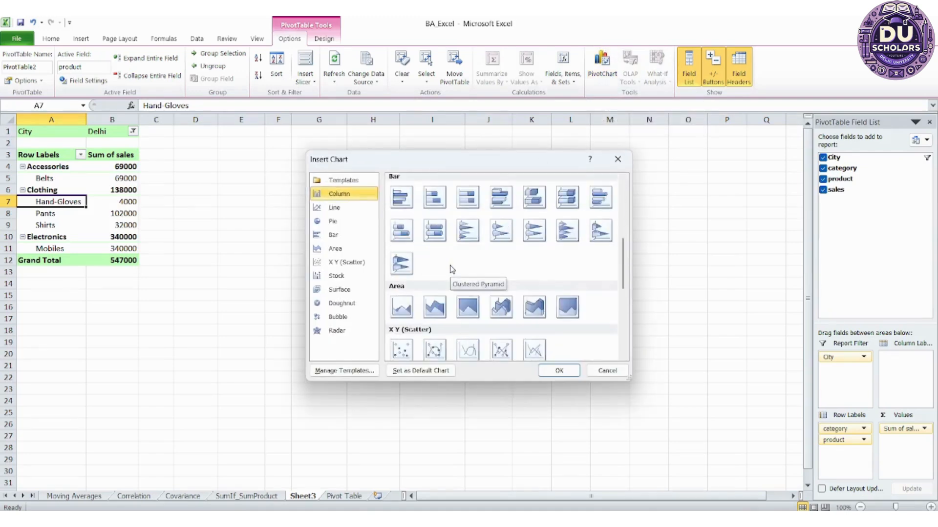
pyautogui.scroll(-2, 450, 269)
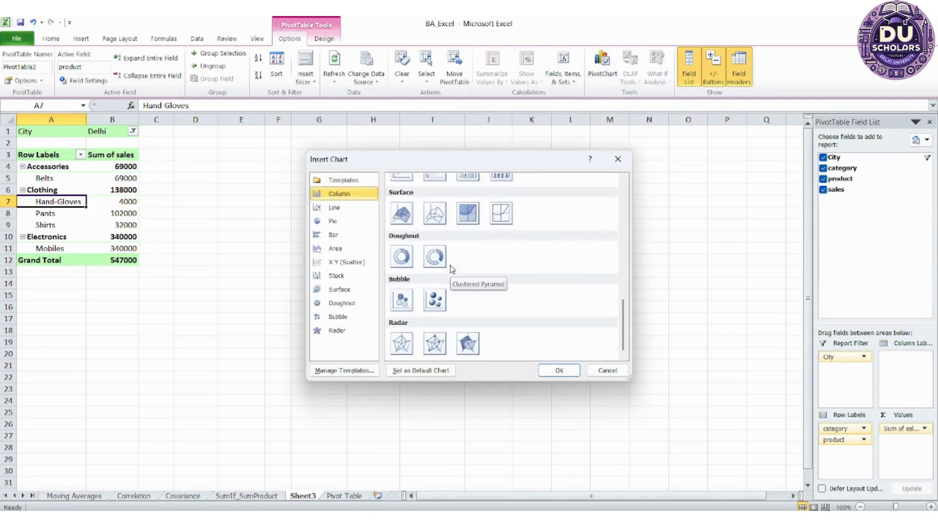
pyautogui.scroll(12, 450, 269)
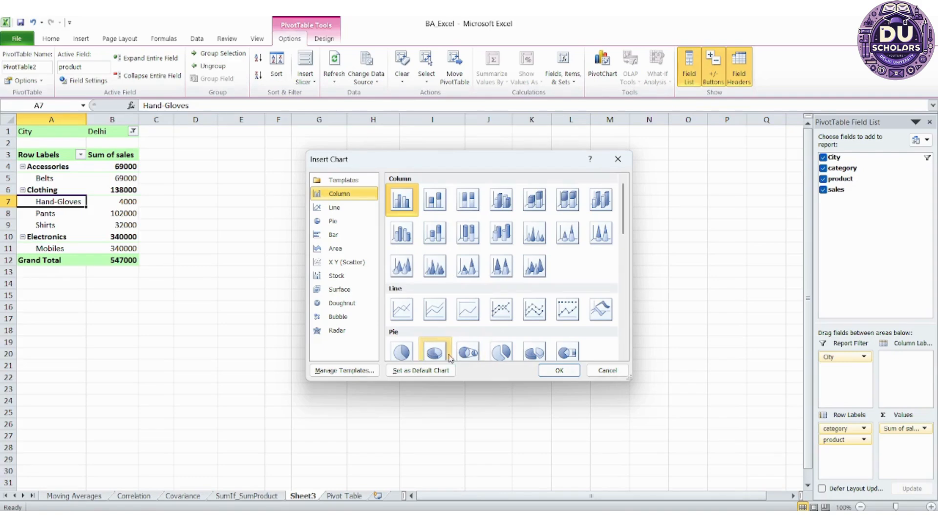
pyautogui.click(465, 355)
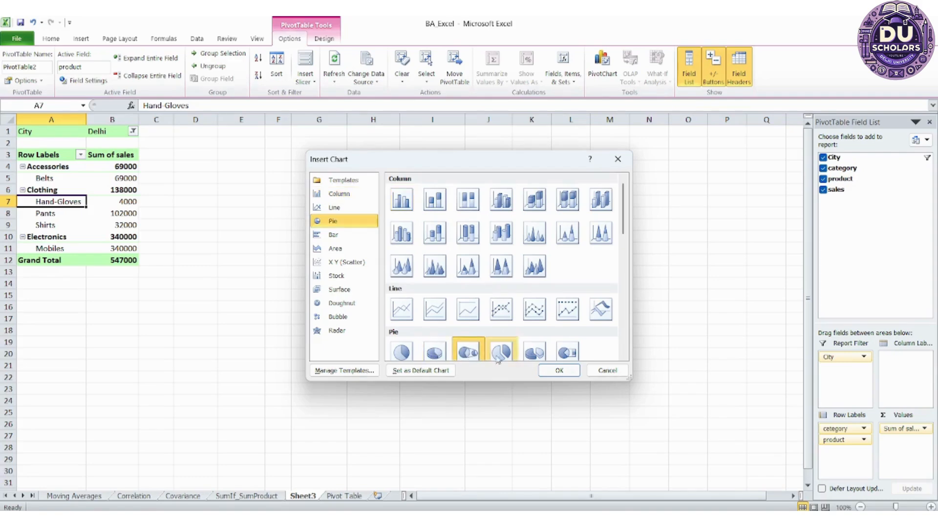
pyautogui.click(558, 371)
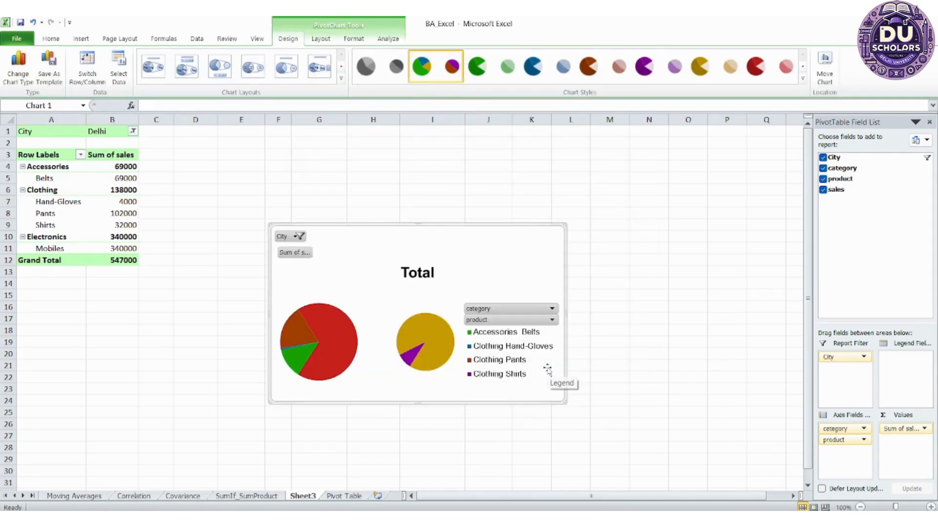
# Apply the chart layout with percentage labels on the slices and move the chart up beside the PivotTable
pyautogui.click(313, 72)
pyautogui.moveTo(389, 239); pyautogui.dragTo(294, 151)
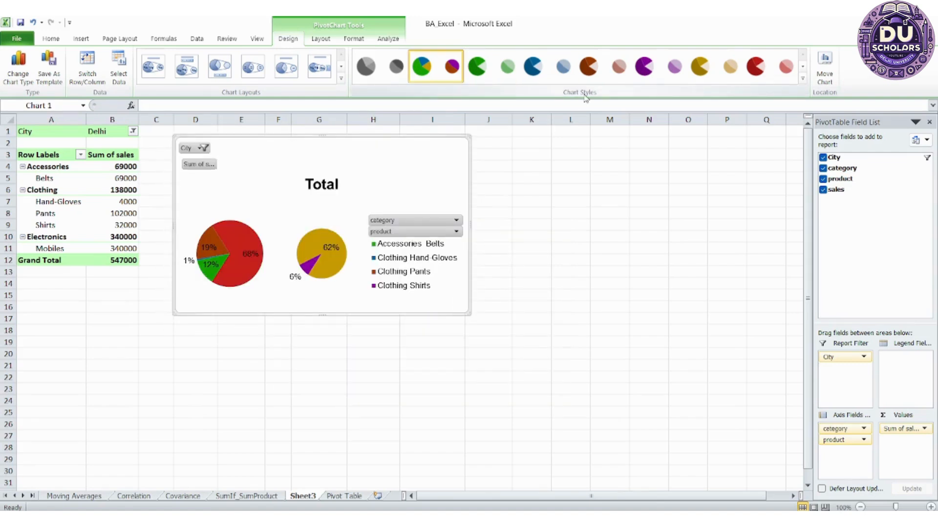
pyautogui.click(803, 68)
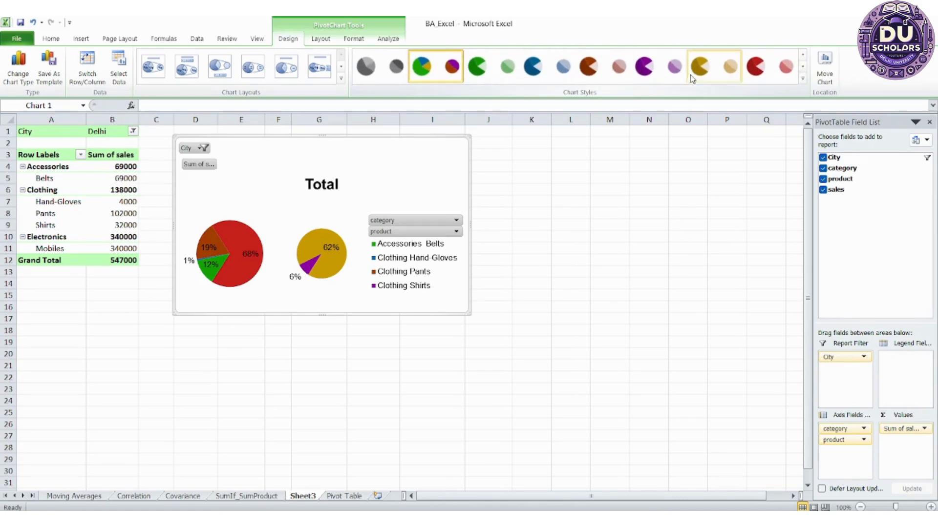
pyautogui.click(802, 79)
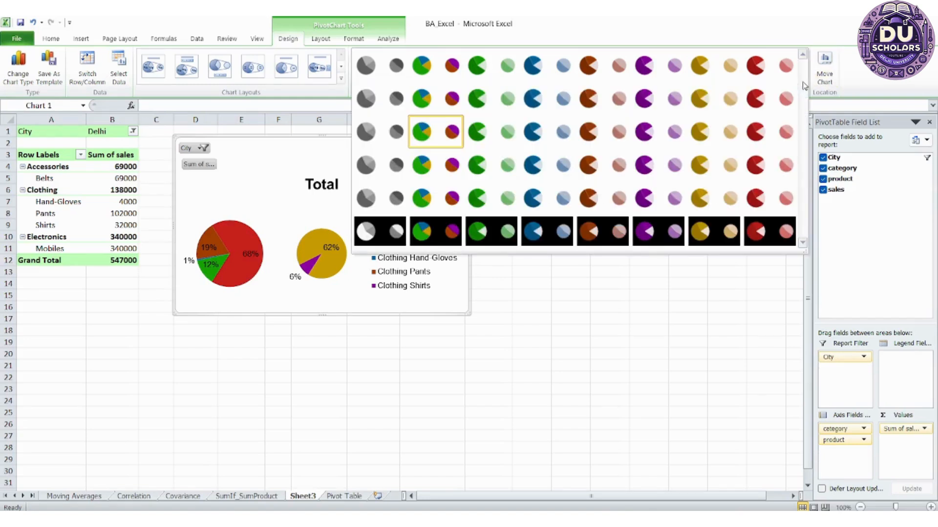
pyautogui.click(618, 283)
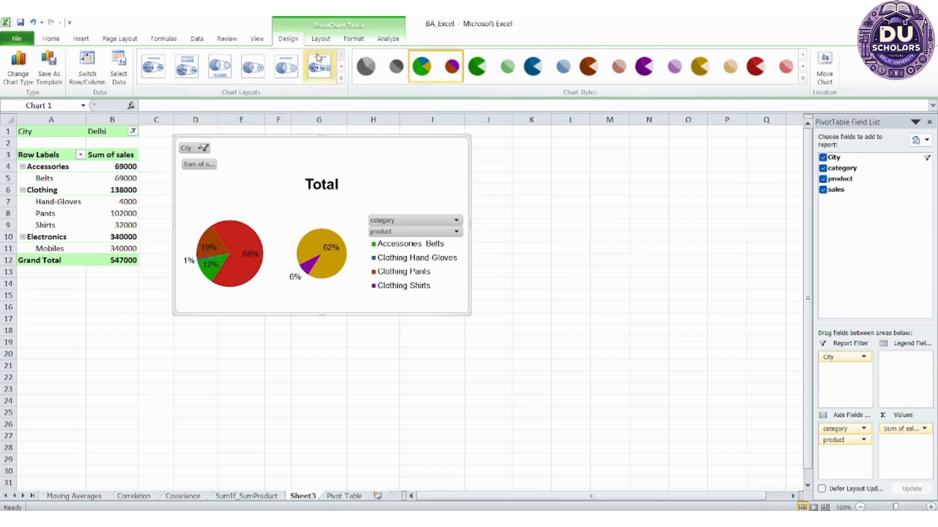
# Insert a slicer for the City field and place it directly below the PivotTable
pyautogui.click(376, 40)
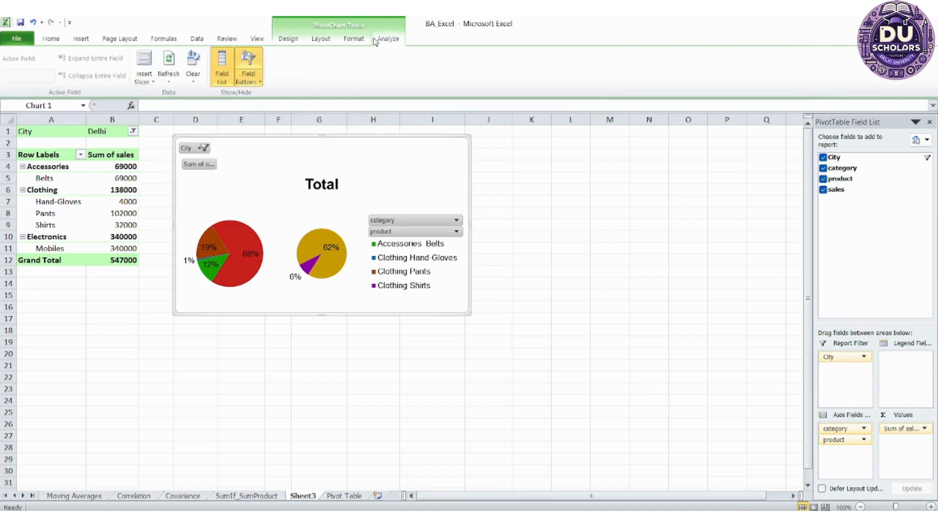
pyautogui.click(152, 64)
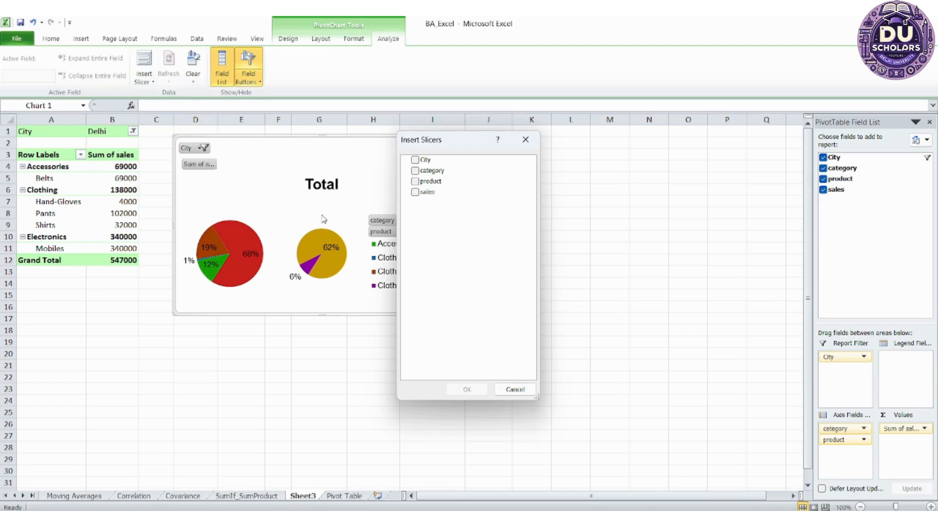
pyautogui.click(415, 160)
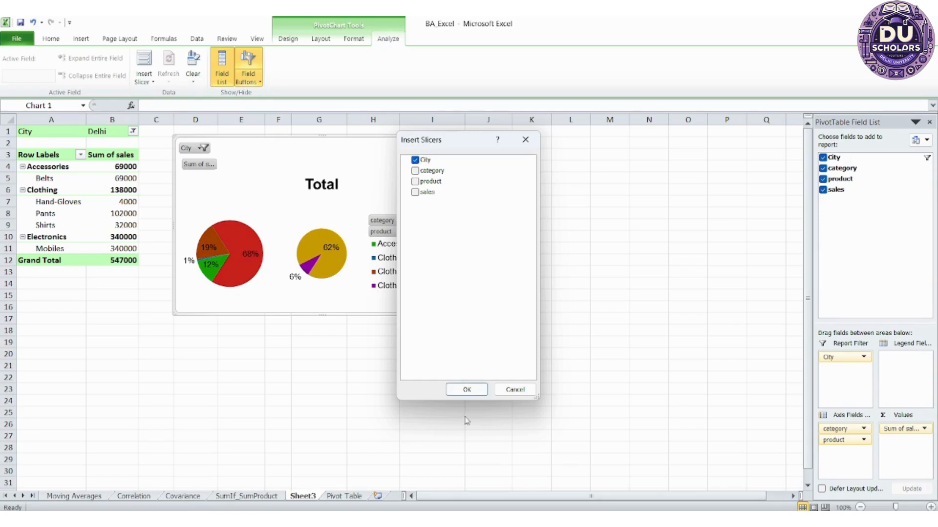
pyautogui.click(462, 390)
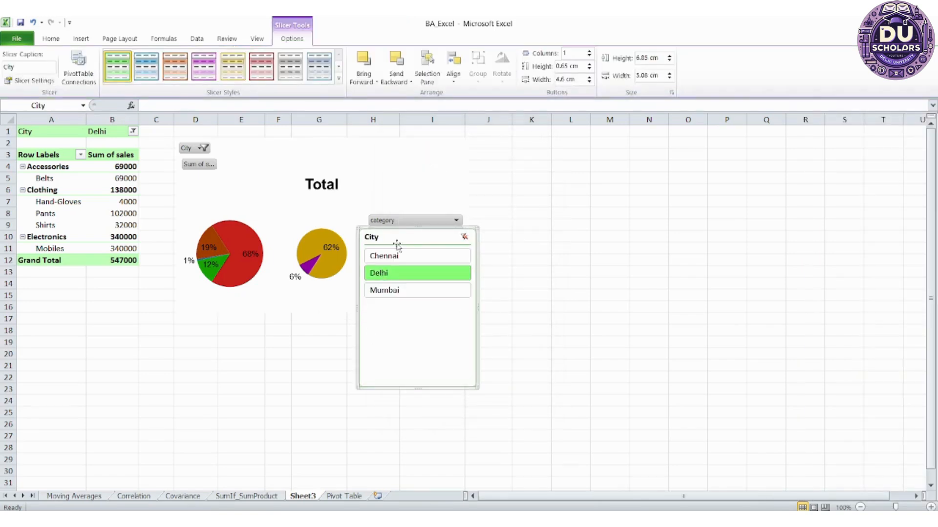
pyautogui.moveTo(380, 241); pyautogui.dragTo(58, 292)
# Try the City slicer with Chennai and Mumbai, return it to Delhi, and check the report filter's city list
pyautogui.click(56, 307)
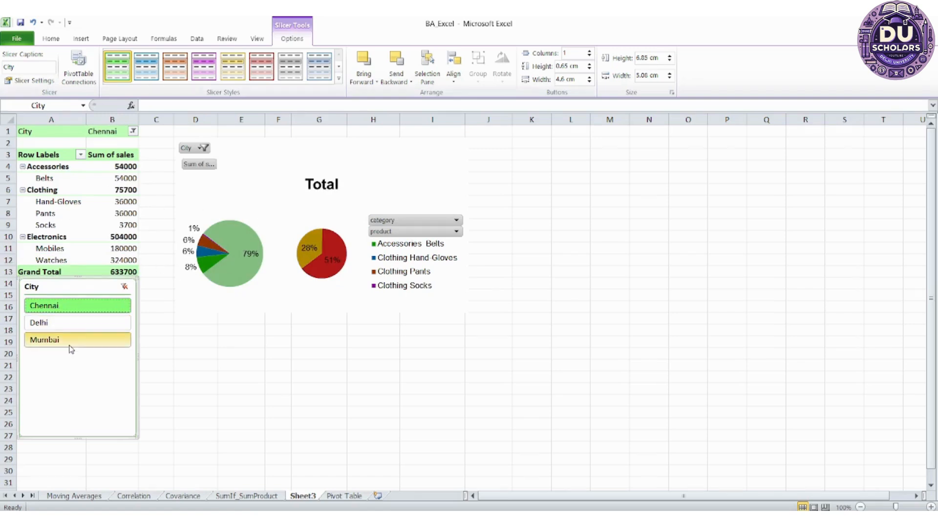
pyautogui.click(72, 342)
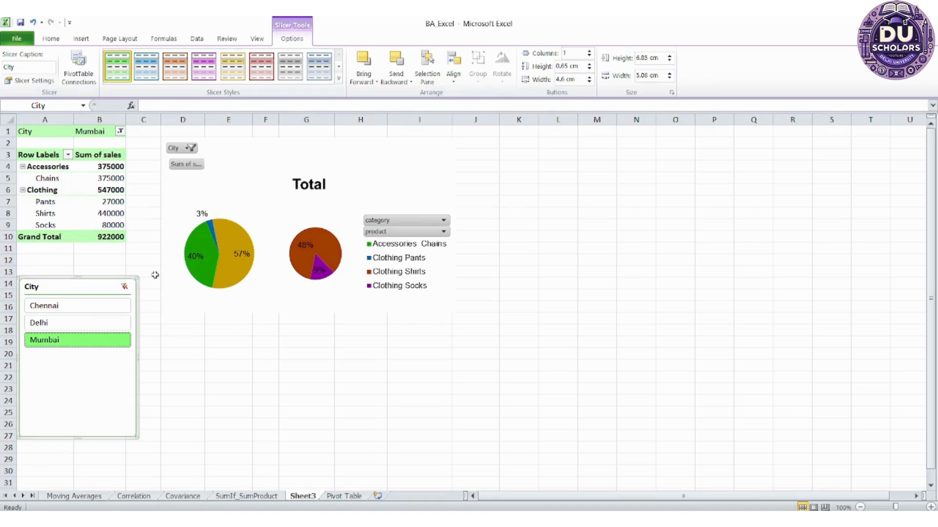
pyautogui.click(75, 308)
pyautogui.click(70, 324)
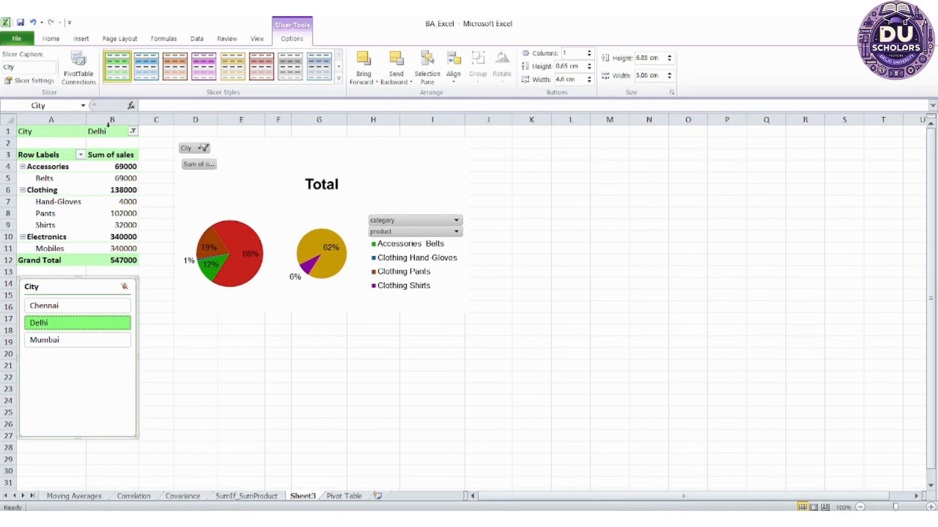
pyautogui.click(133, 132)
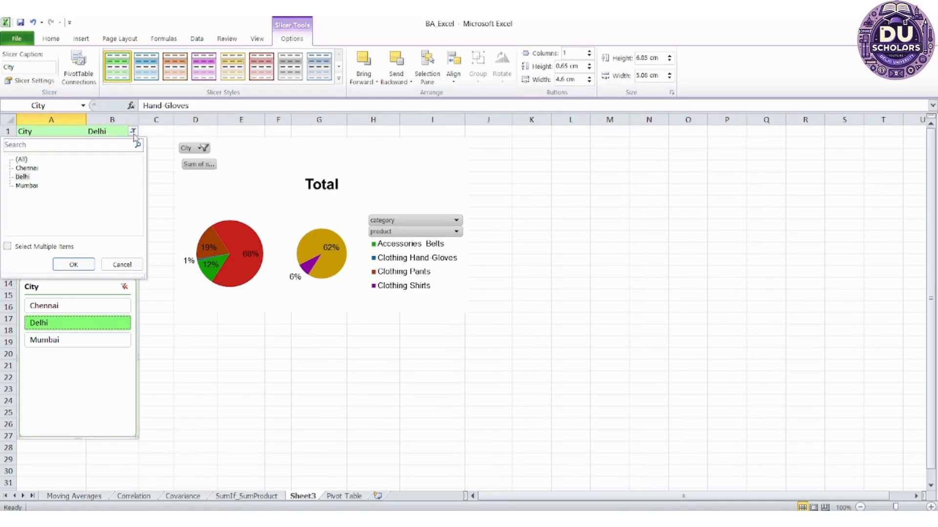
pyautogui.click(74, 265)
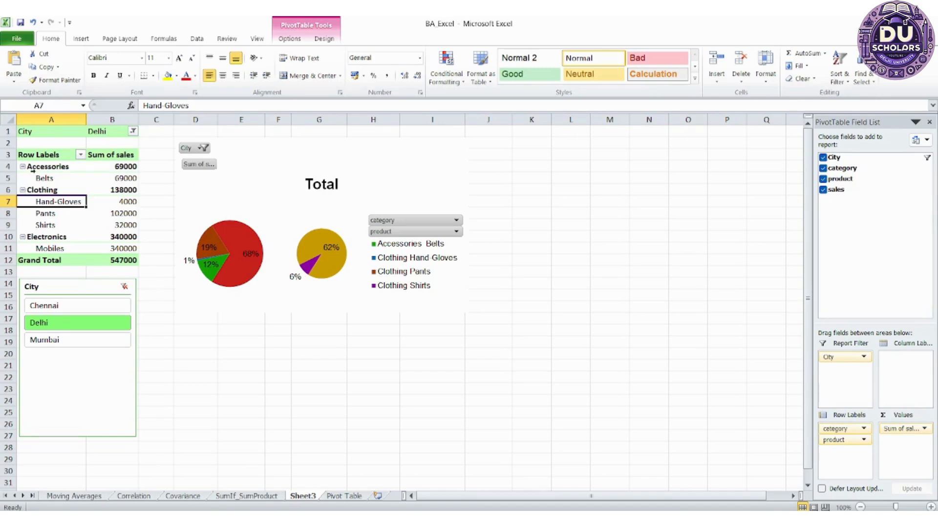
# Filter the PivotChart's category field to show only Clothing
pyautogui.click(413, 224)
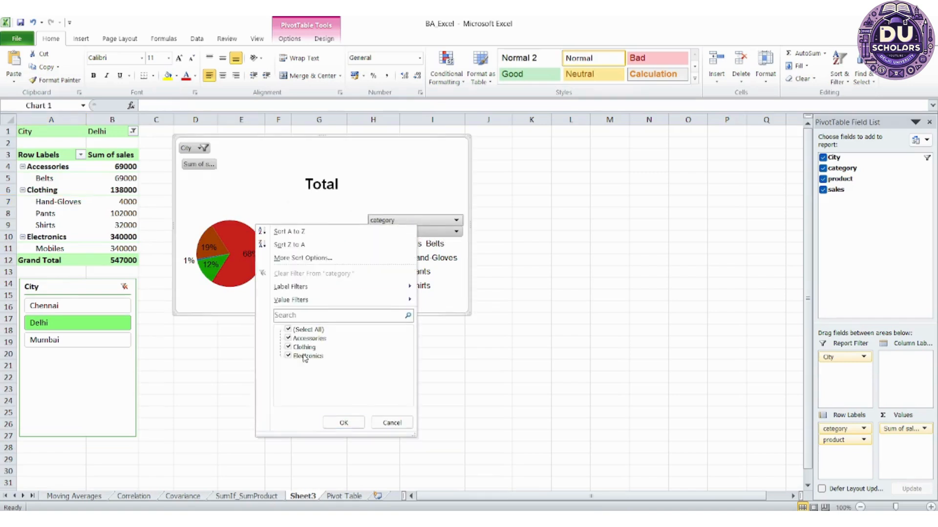
pyautogui.click(289, 330)
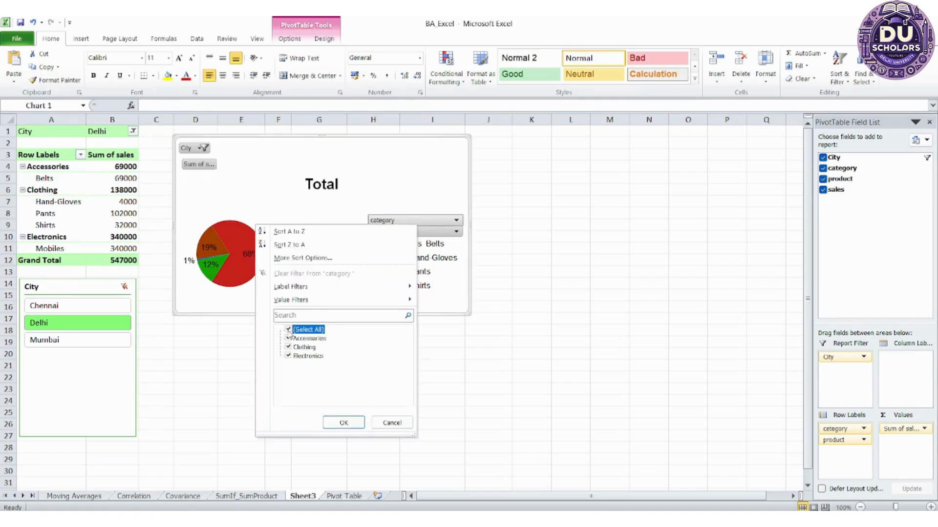
pyautogui.click(289, 347)
pyautogui.click(342, 422)
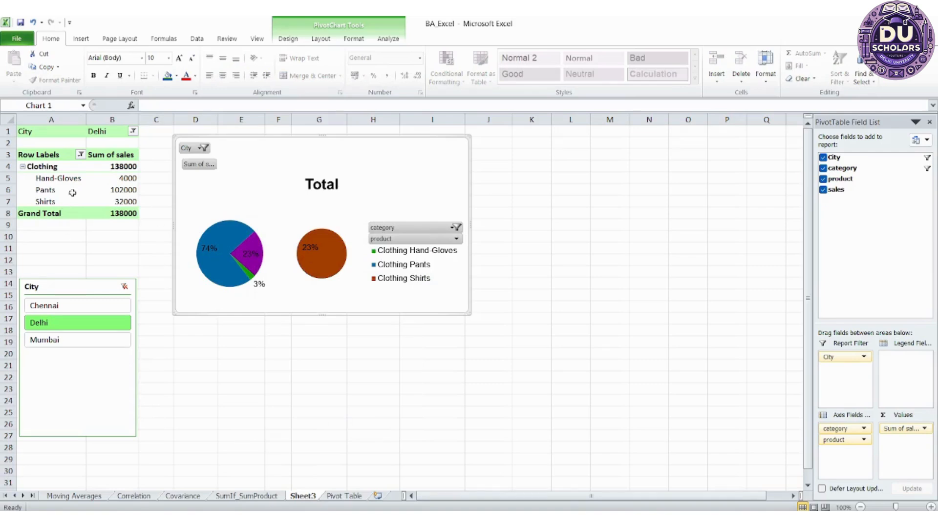